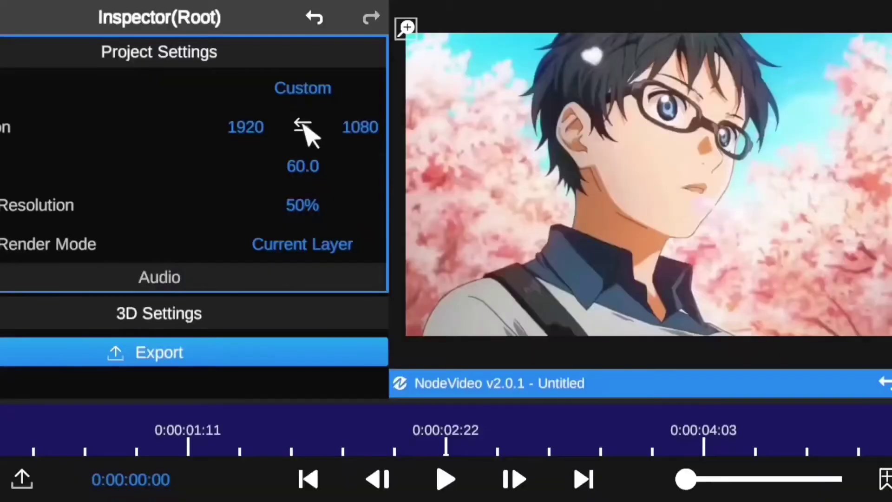
# Export a portrait 1080×1920 render, then bring up the media choices for a new node
pyautogui.click(303, 127)
pyautogui.click(23, 462)
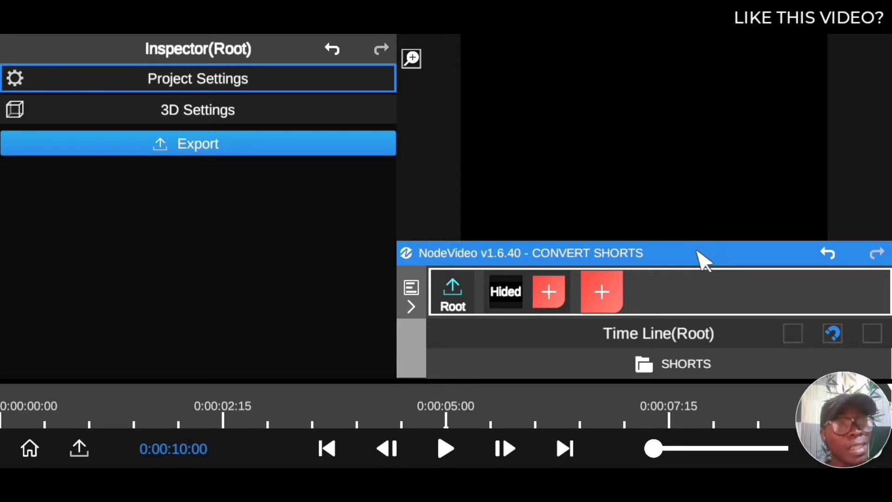
pyautogui.moveTo(701, 256); pyautogui.dragTo(683, 300)
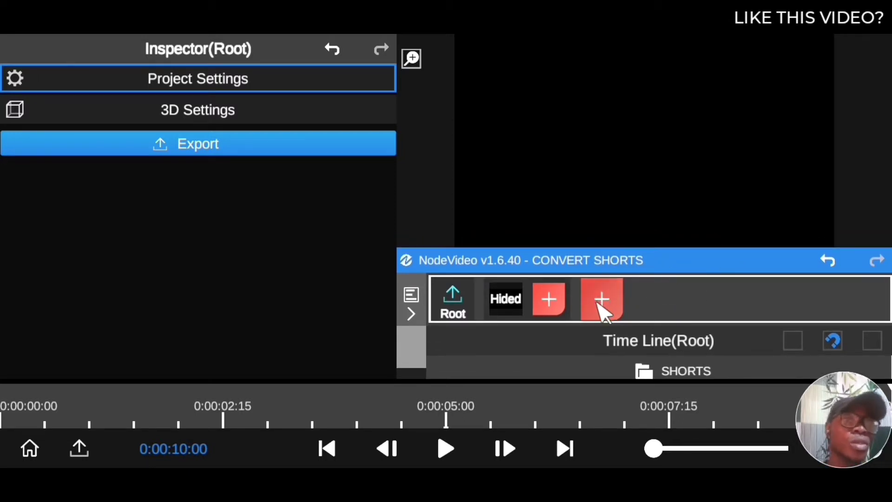
pyautogui.click(601, 301)
pyautogui.click(592, 98)
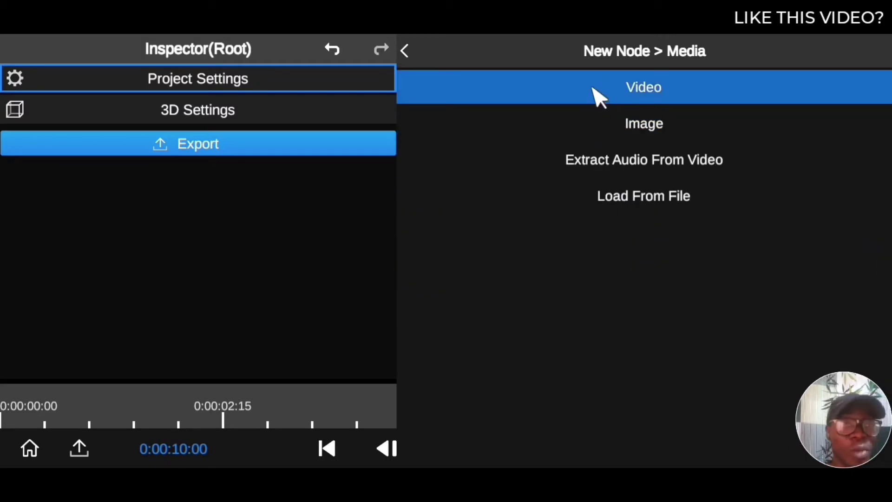
# Import SHORTS-3D TRACKING_1080p.mp4 from the Footage4Tutorial folder as a new Video node
pyautogui.click(598, 93)
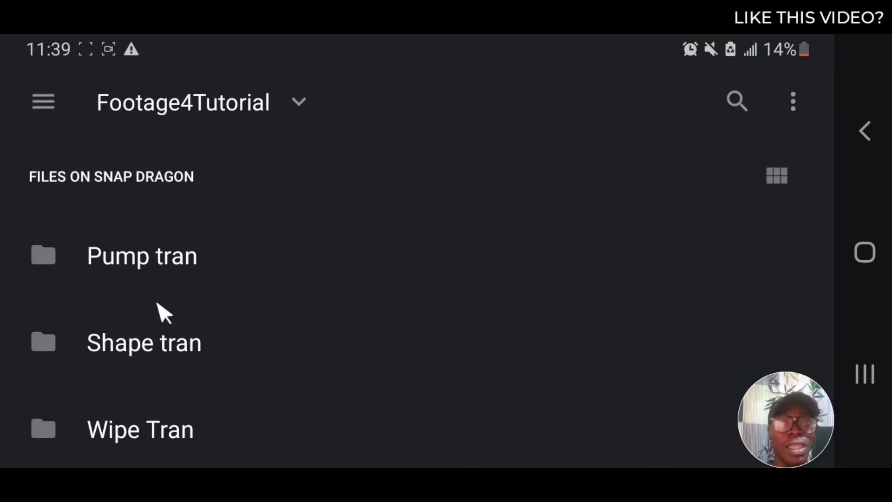
pyautogui.scroll(-5, 176, 334)
pyautogui.scroll(-5, 174, 316)
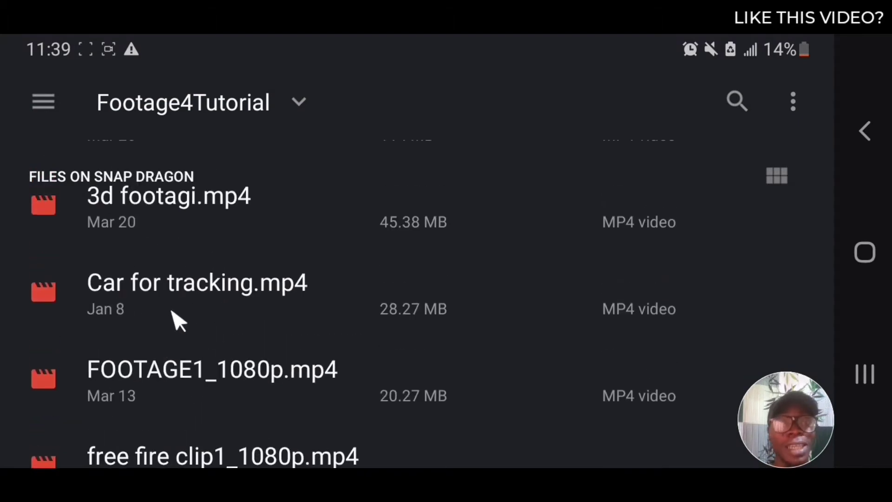
pyautogui.scroll(-3, 171, 312)
pyautogui.scroll(-2, 172, 313)
pyautogui.scroll(-3, 172, 312)
pyautogui.scroll(-3, 170, 314)
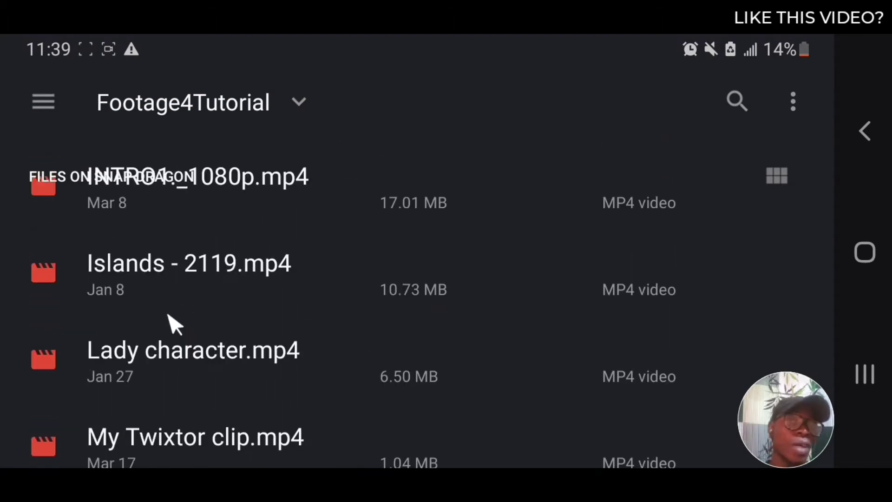
pyautogui.scroll(-2, 175, 321)
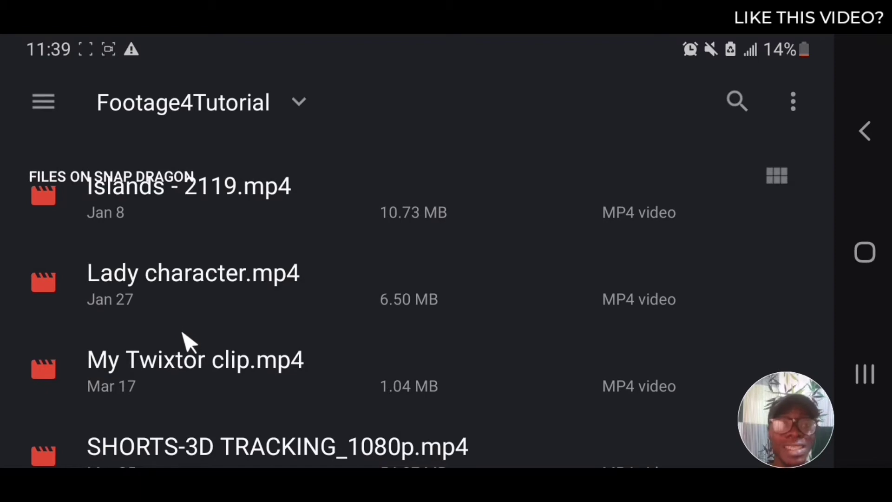
pyautogui.scroll(-3, 186, 340)
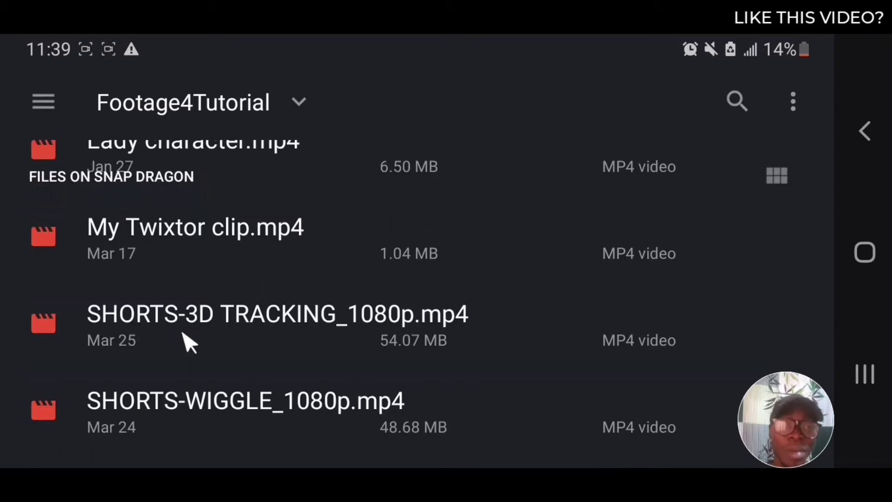
pyautogui.click(265, 323)
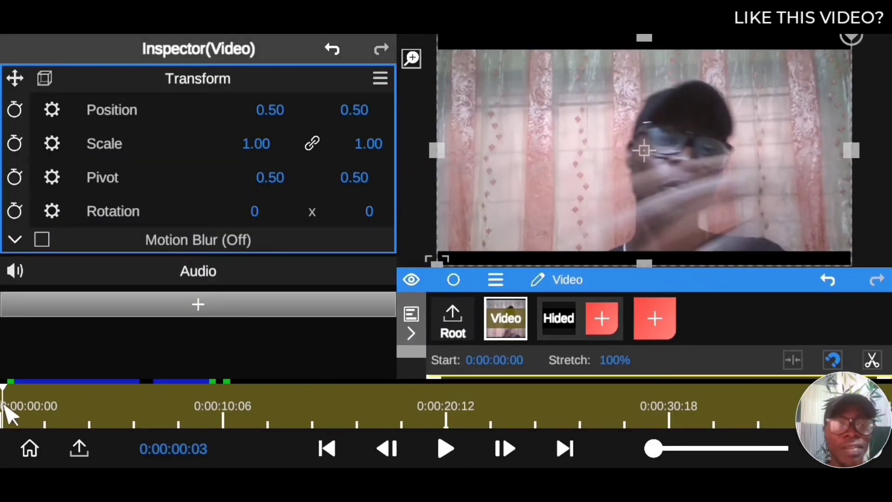
# Position the playhead on the clip at 0:00:07:01
pyautogui.moveTo(7, 412); pyautogui.dragTo(83, 413)
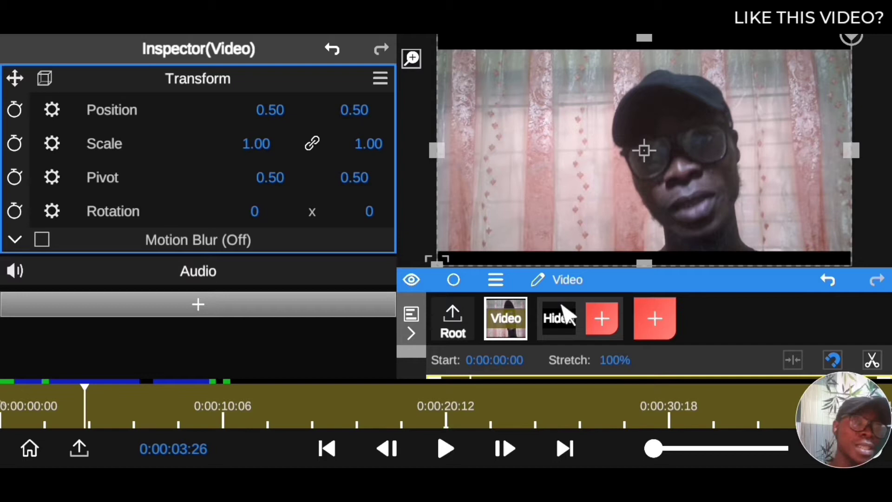
pyautogui.moveTo(720, 288); pyautogui.dragTo(727, 194)
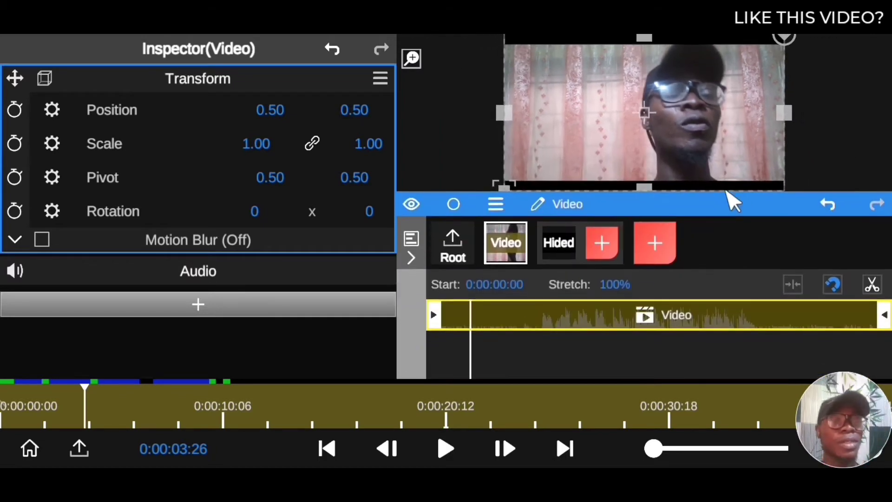
pyautogui.moveTo(88, 400); pyautogui.dragTo(156, 400)
pyautogui.click(185, 304)
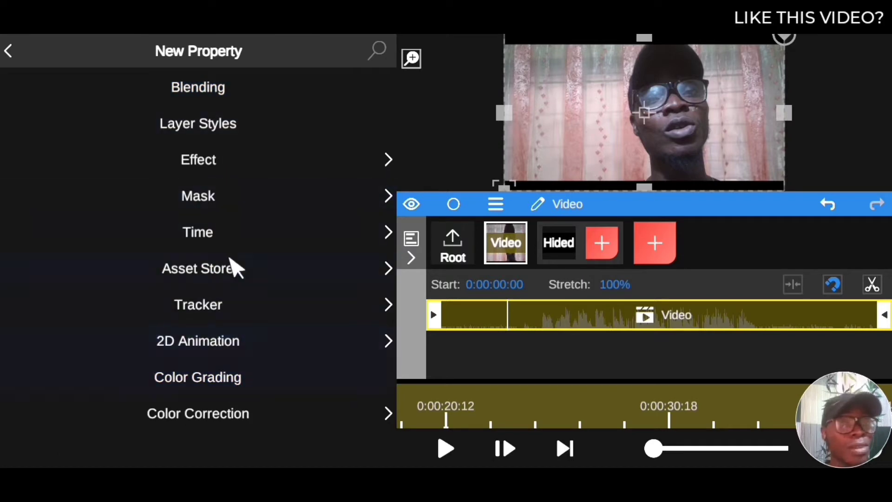
pyautogui.click(11, 51)
pyautogui.moveTo(719, 204)
pyautogui.mouseDown()
pyautogui.moveTo(733, 229)
pyautogui.moveTo(735, 206)
pyautogui.mouseUp()
pyautogui.moveTo(169, 418); pyautogui.dragTo(154, 413)
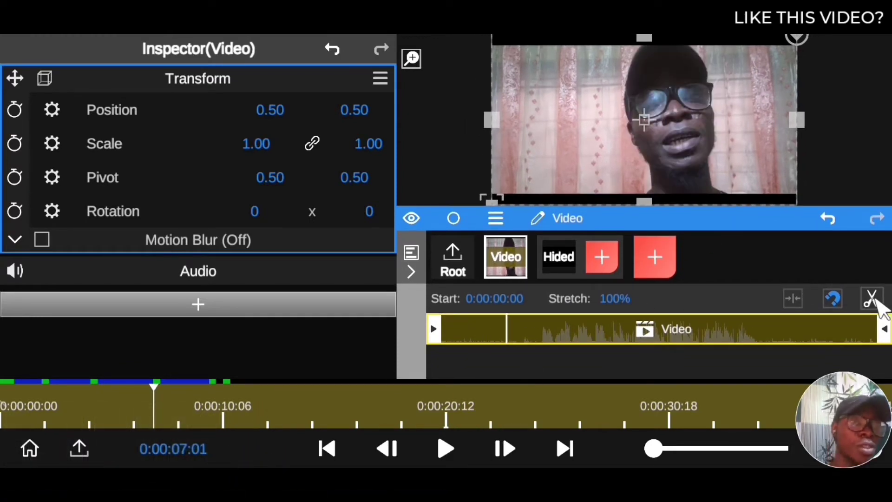
# Split the clip at 0:00:07:01, trimming the top layer's end and the bottom layer's start
pyautogui.click(872, 298)
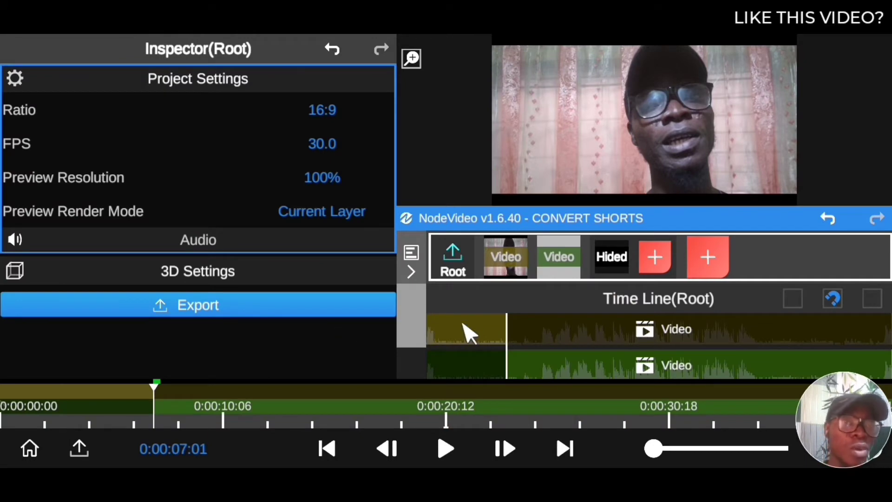
pyautogui.click(469, 332)
pyautogui.click(793, 300)
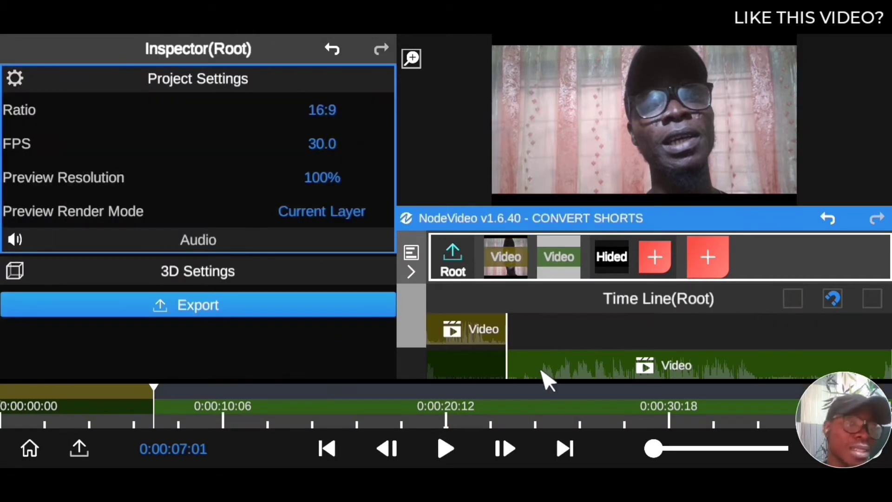
pyautogui.click(542, 371)
pyautogui.click(793, 300)
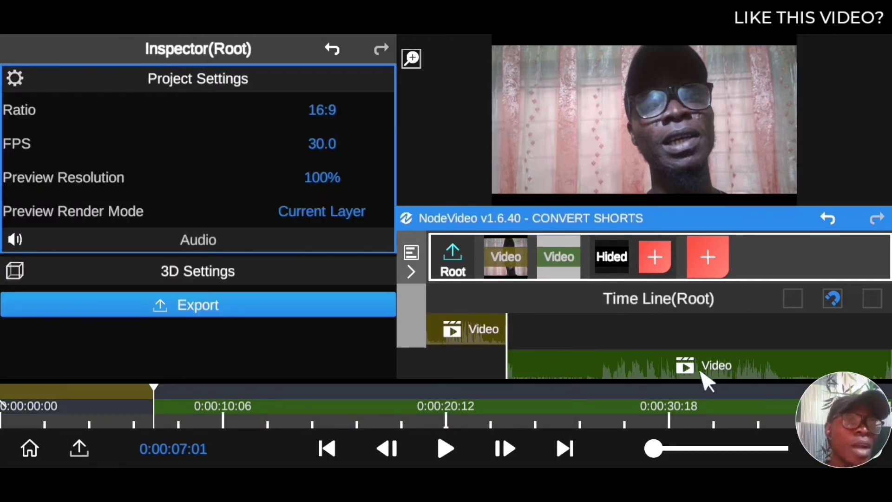
pyautogui.moveTo(328, 399)
pyautogui.mouseDown()
pyautogui.moveTo(472, 398)
pyautogui.moveTo(518, 409)
pyautogui.moveTo(299, 409)
pyautogui.mouseUp()
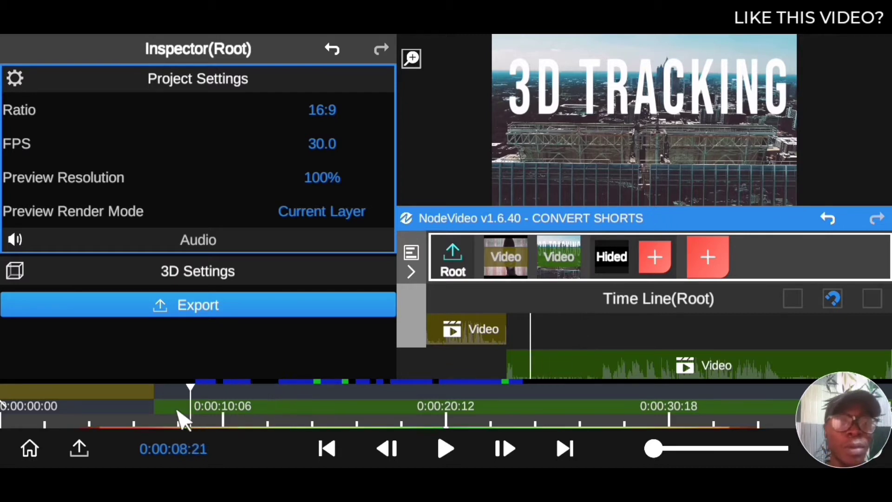
pyautogui.moveTo(321, 416); pyautogui.dragTo(2, 421)
# Undo the split, returning to a single Video layer
pyautogui.click(832, 220)
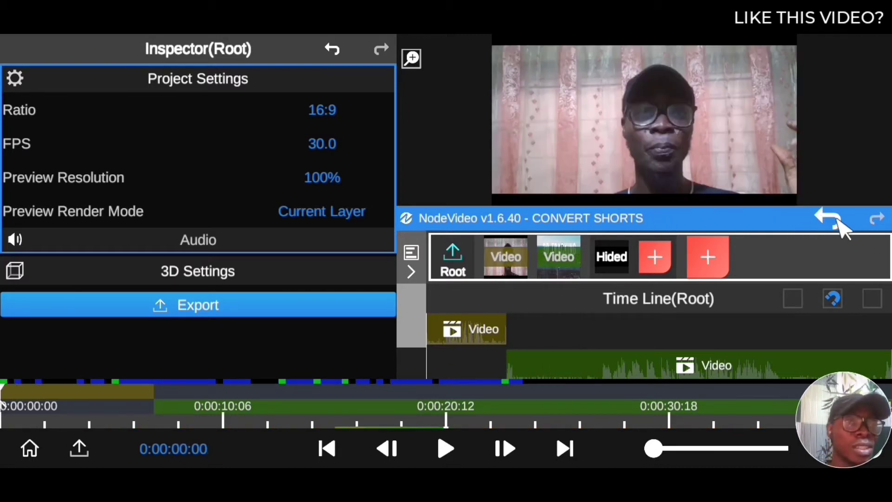
pyautogui.click(830, 220)
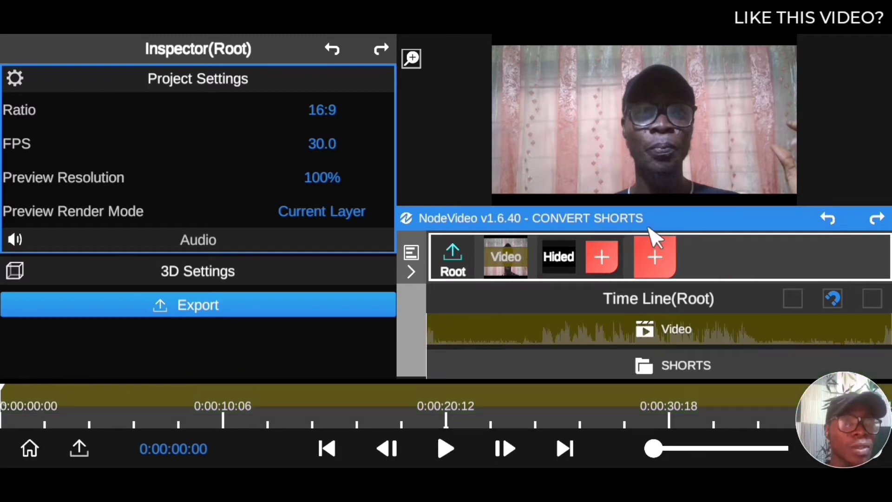
pyautogui.moveTo(713, 217); pyautogui.dragTo(722, 255)
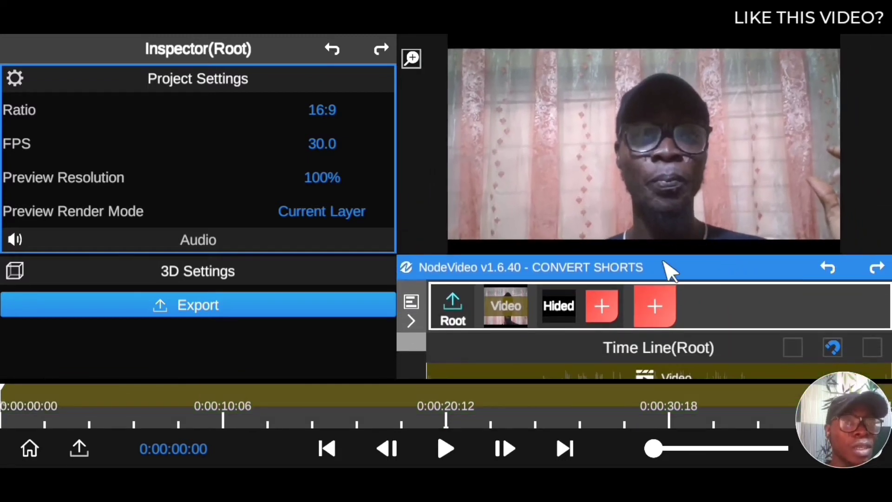
# Unhide the SHORTS LUTS node and move the Video node beneath it
pyautogui.click(557, 306)
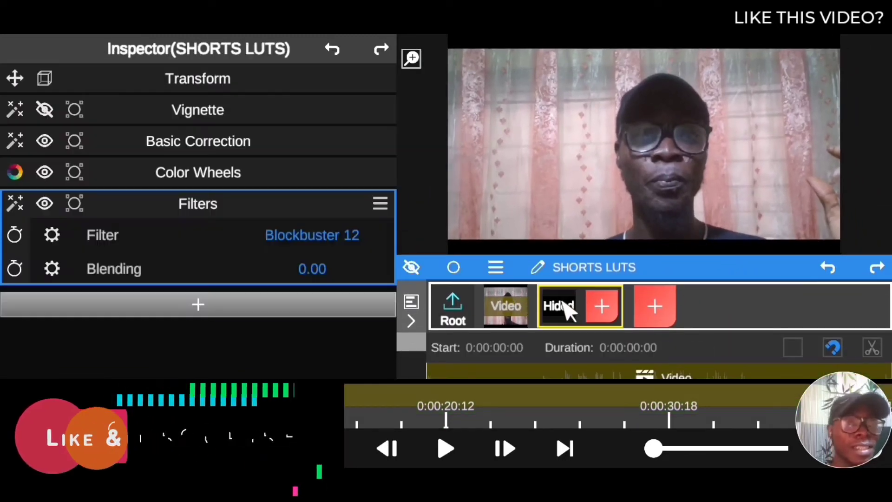
pyautogui.click(409, 267)
pyautogui.click(325, 204)
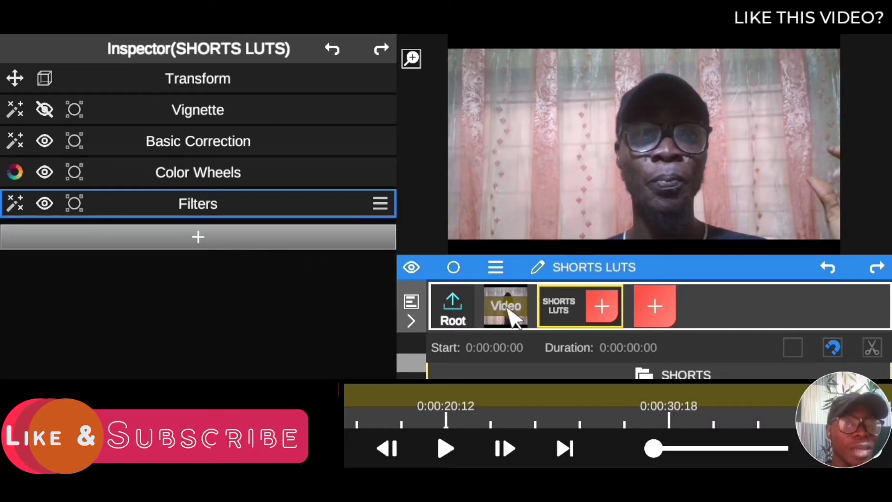
pyautogui.moveTo(511, 318); pyautogui.dragTo(562, 320)
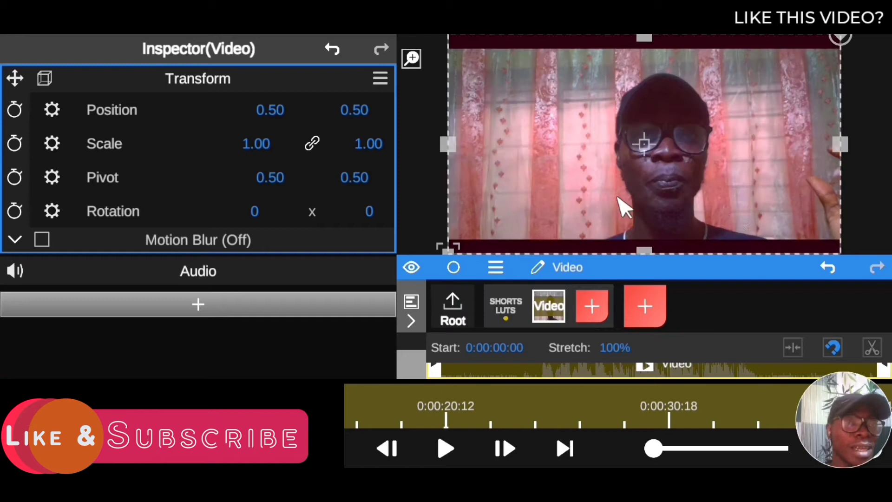
pyautogui.moveTo(739, 274)
pyautogui.mouseDown()
pyautogui.moveTo(743, 205)
pyautogui.moveTo(750, 251)
pyautogui.mouseUp()
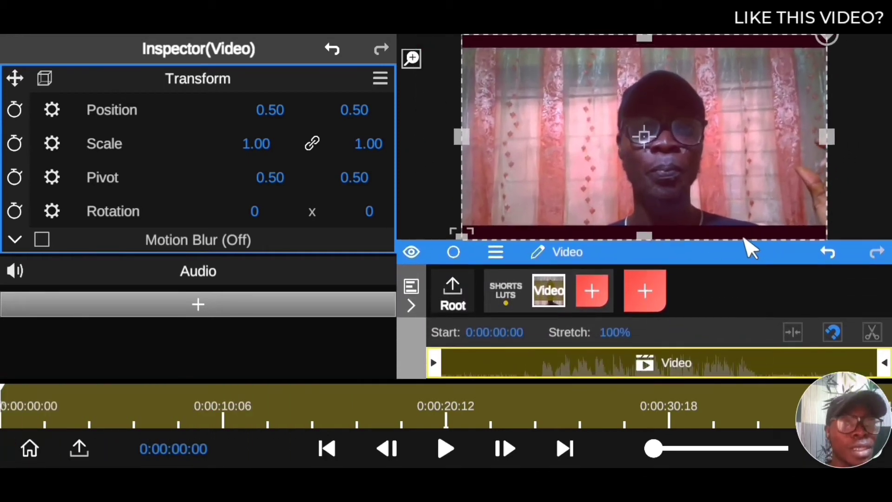
# Set the Root project ratio to Custom and swap the resolution to portrait 1080×1920
pyautogui.click(465, 298)
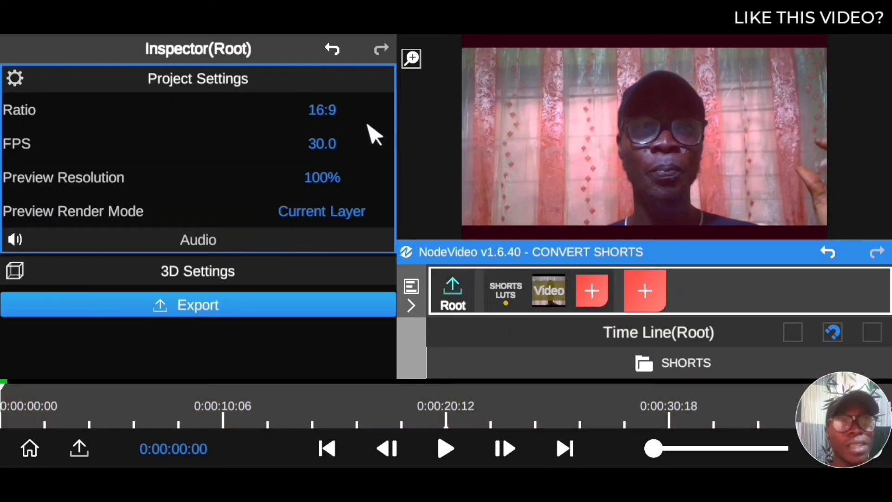
pyautogui.click(318, 119)
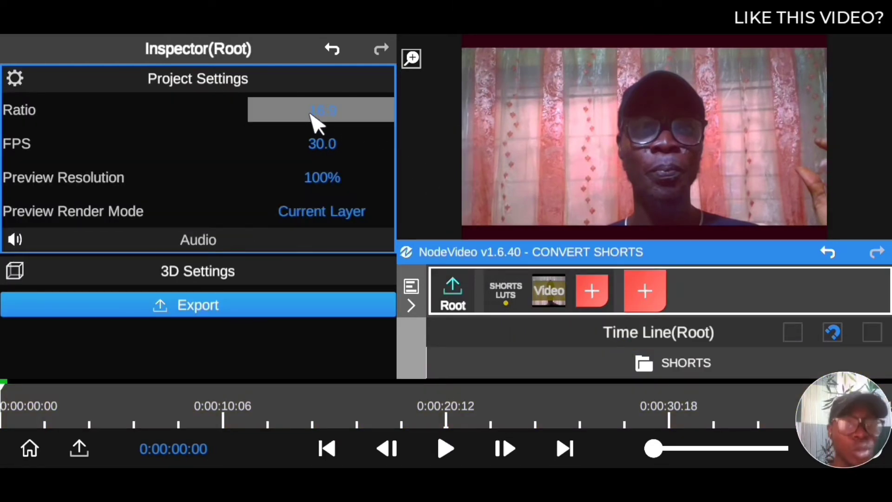
pyautogui.click(325, 117)
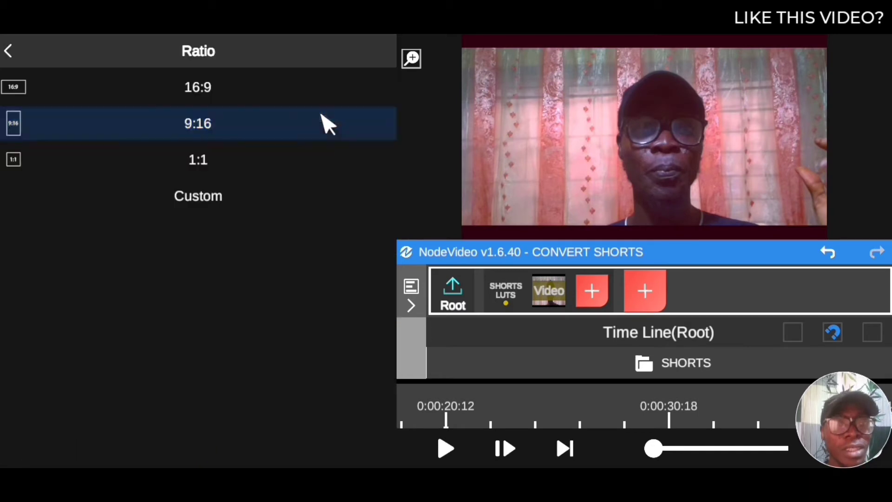
pyautogui.click(258, 211)
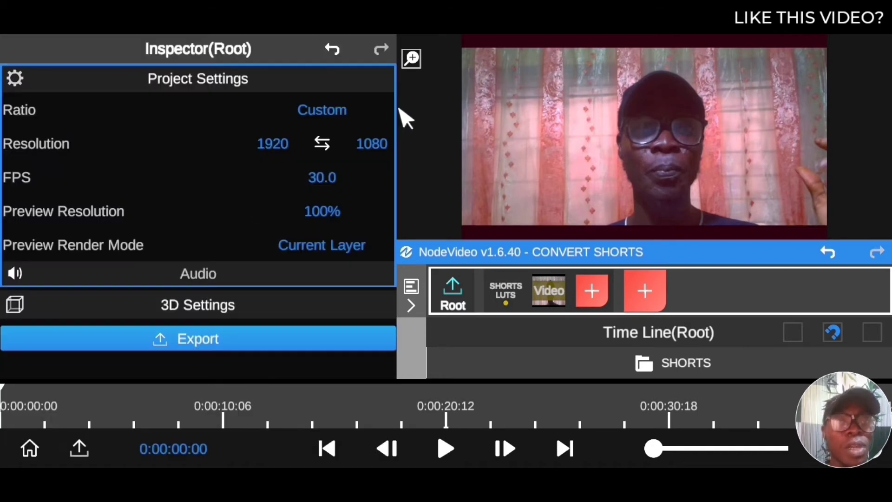
pyautogui.click(344, 112)
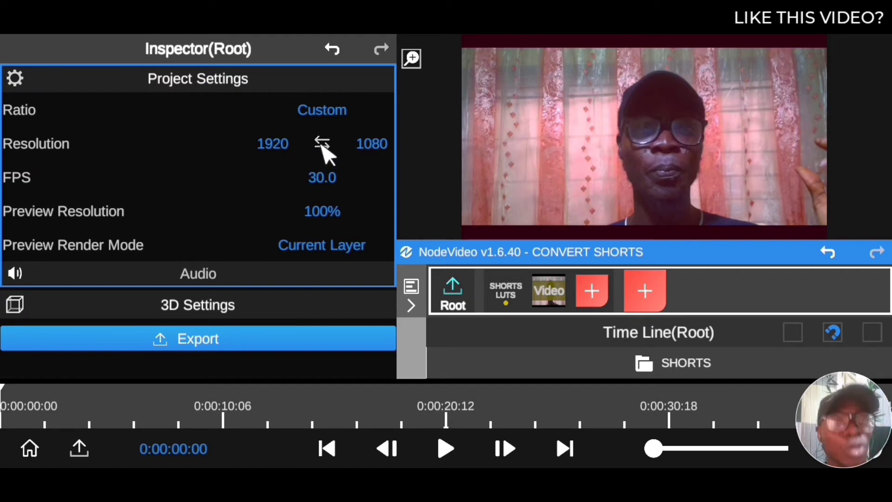
pyautogui.click(323, 145)
pyautogui.click(325, 147)
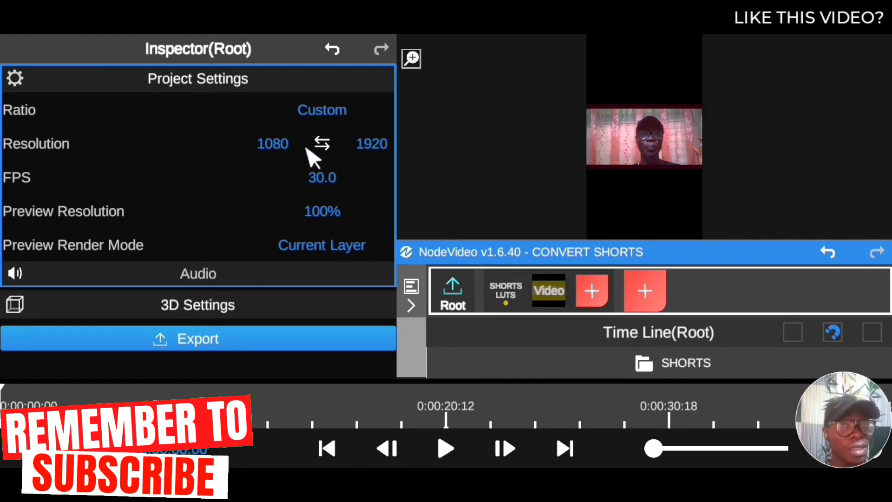
# Change the project width value to 1280
pyautogui.click(278, 144)
pyautogui.moveTo(68, 228); pyautogui.dragTo(28, 228)
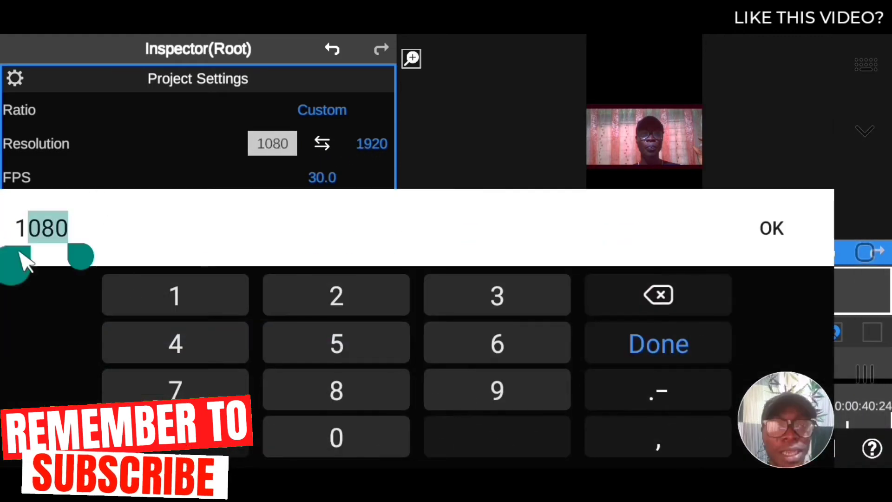
pyautogui.click(384, 304)
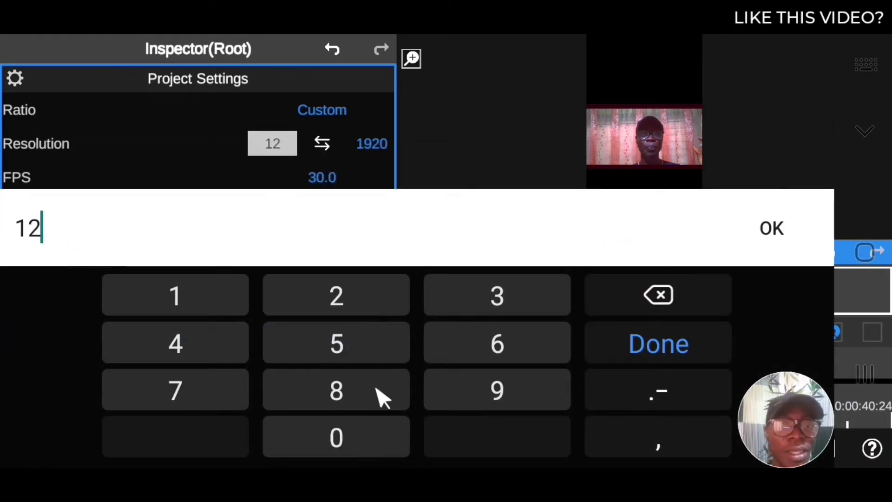
pyautogui.click(377, 395)
pyautogui.click(370, 446)
pyautogui.click(634, 354)
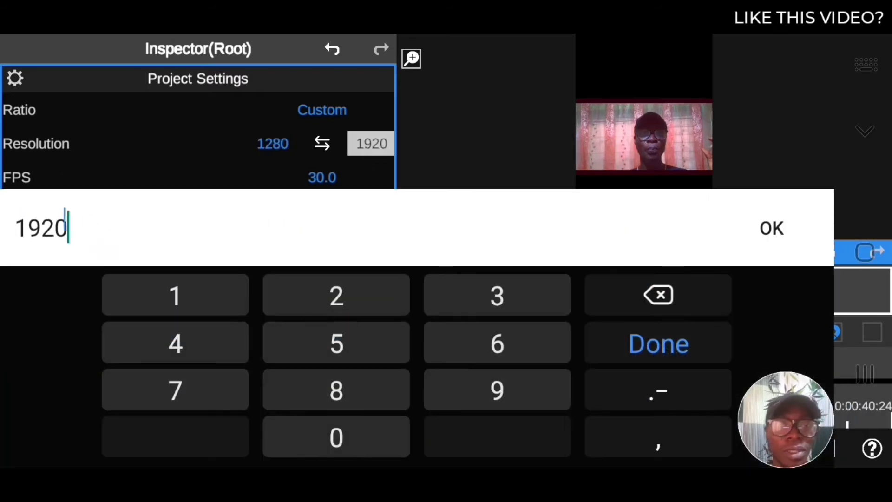
# Change the height to 720, then swap the dimensions to portrait 720×1280
pyautogui.doubleClick(41, 227)
pyautogui.click(235, 388)
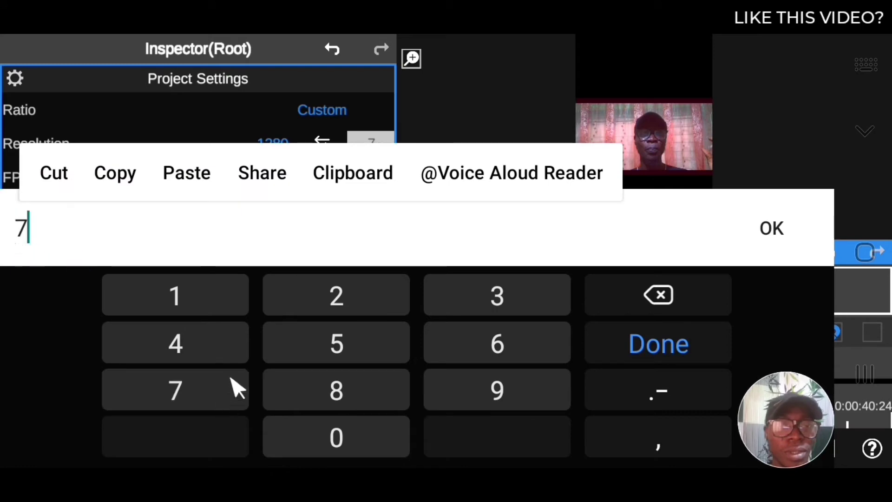
pyautogui.click(342, 303)
pyautogui.click(358, 446)
pyautogui.click(674, 347)
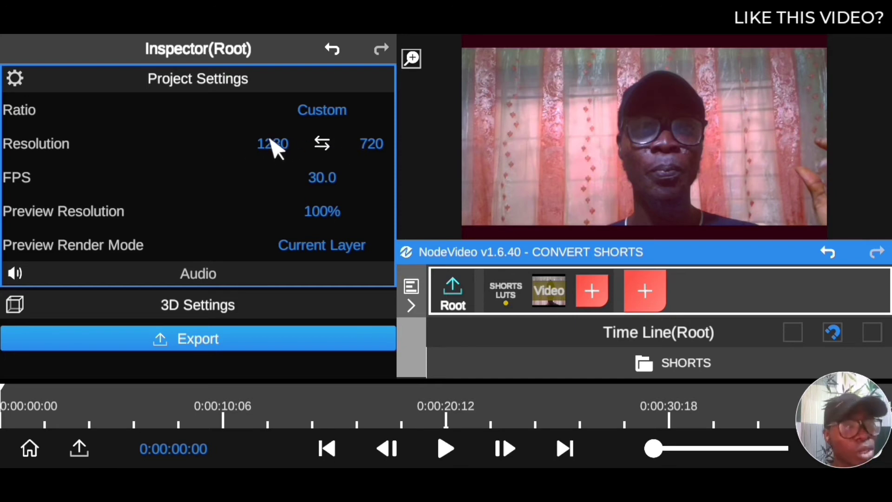
pyautogui.click(322, 143)
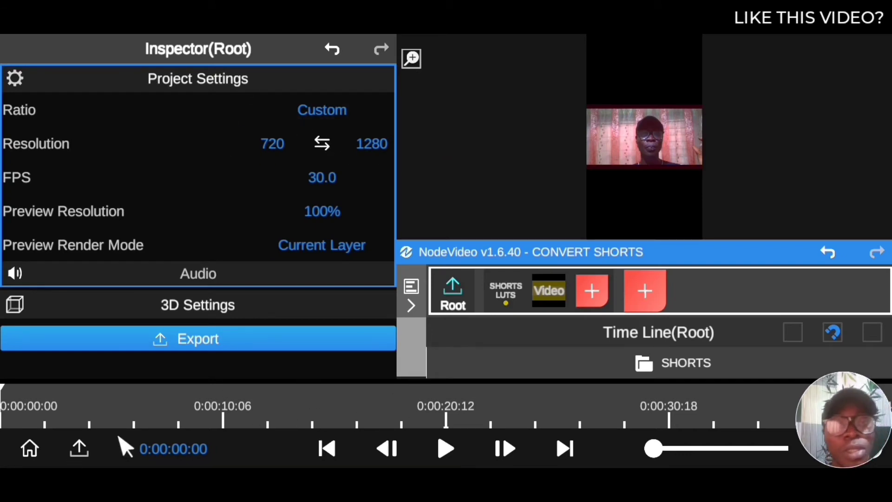
# Open the export settings and set the export width to 1080
pyautogui.click(79, 448)
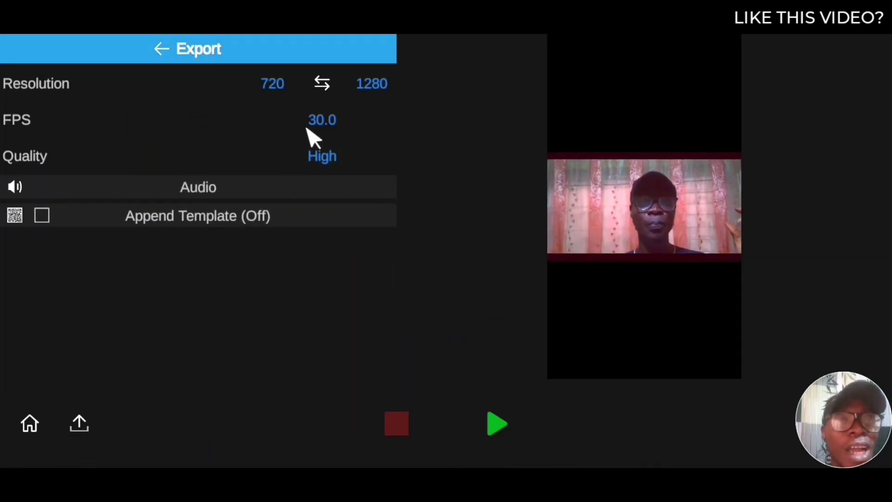
pyautogui.click(324, 158)
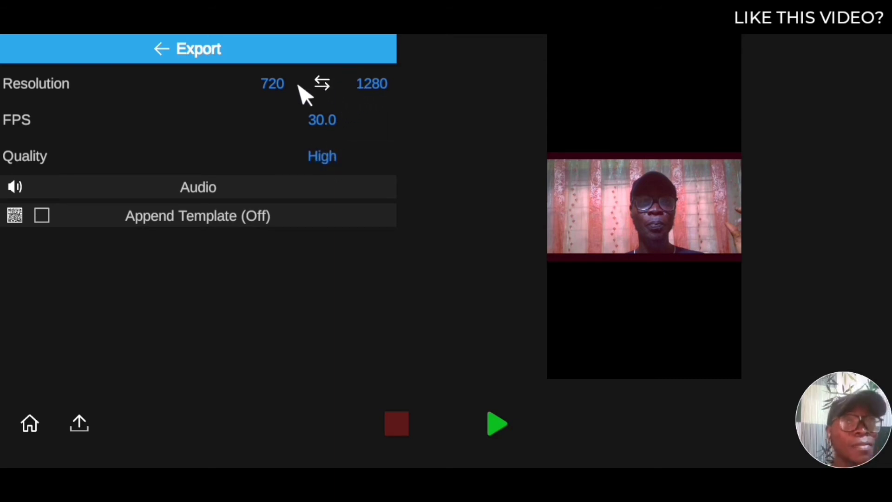
pyautogui.click(277, 87)
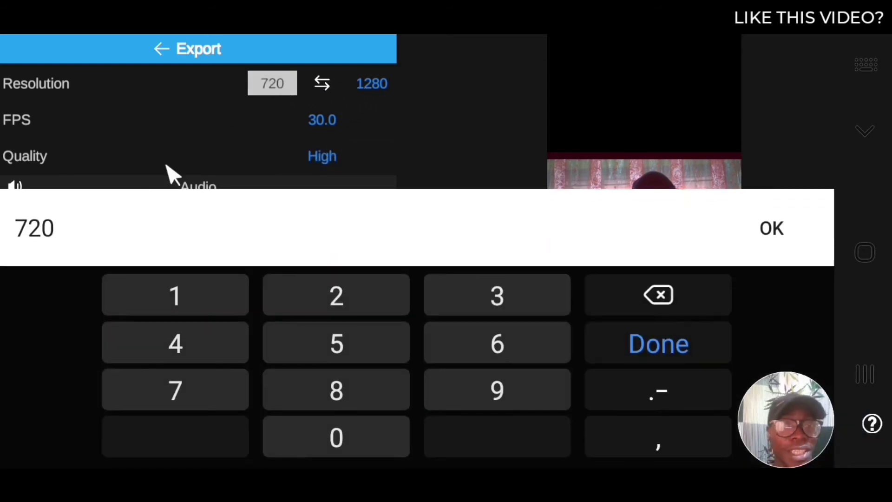
pyautogui.click(238, 303)
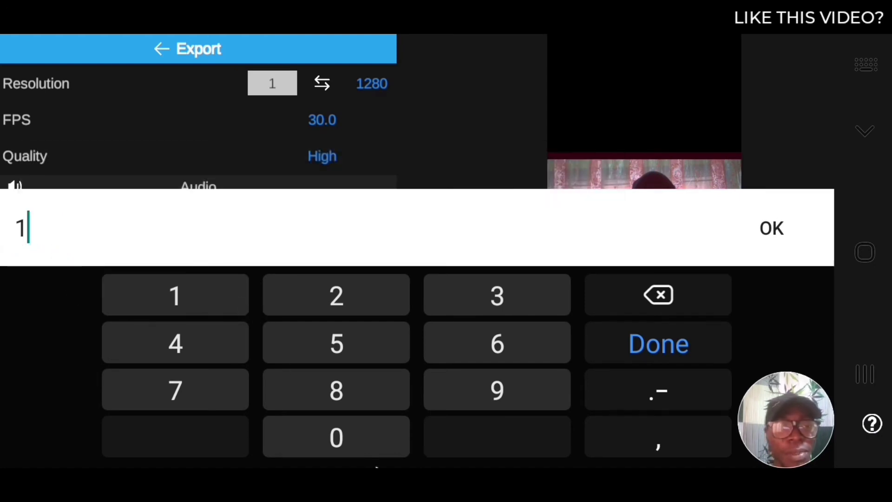
pyautogui.click(360, 437)
pyautogui.click(353, 404)
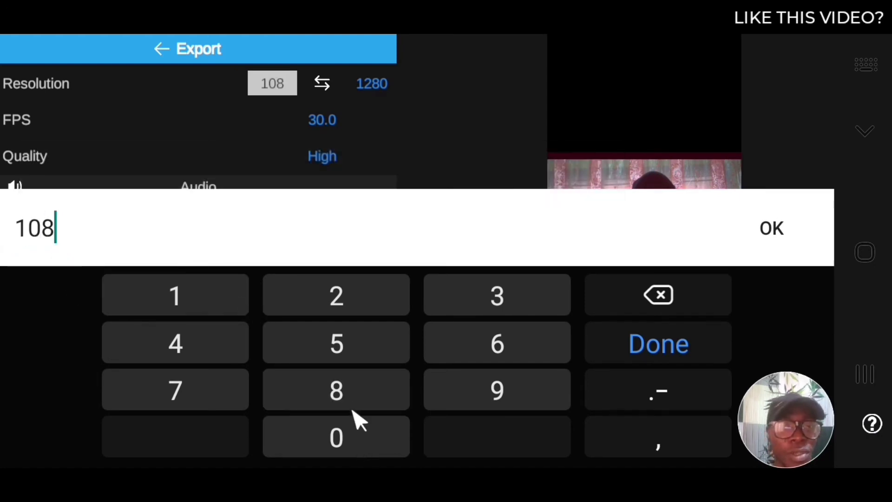
pyautogui.click(677, 359)
# Set the export height to 1920, correcting a mistyped digit
pyautogui.click(367, 85)
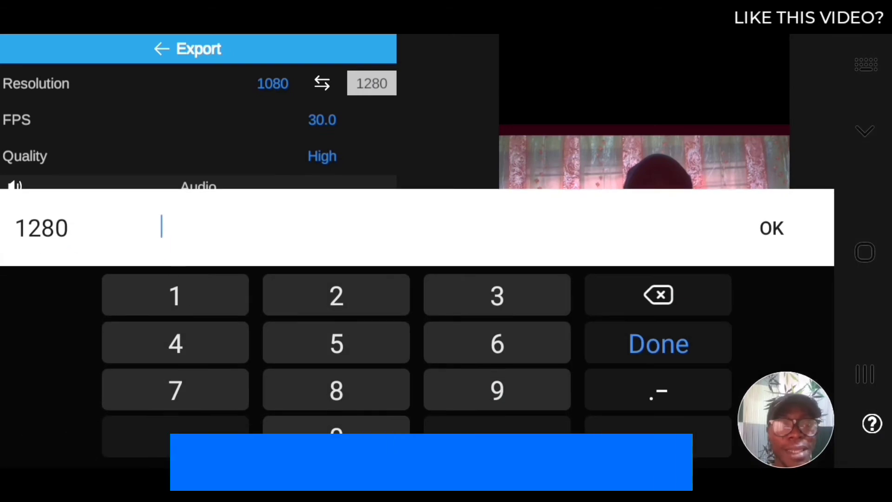
pyautogui.click(484, 398)
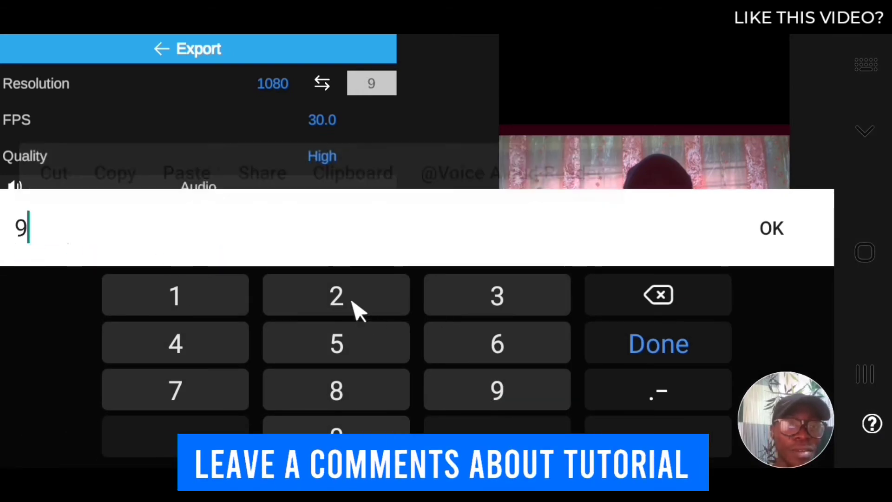
pyautogui.click(676, 298)
pyautogui.click(223, 312)
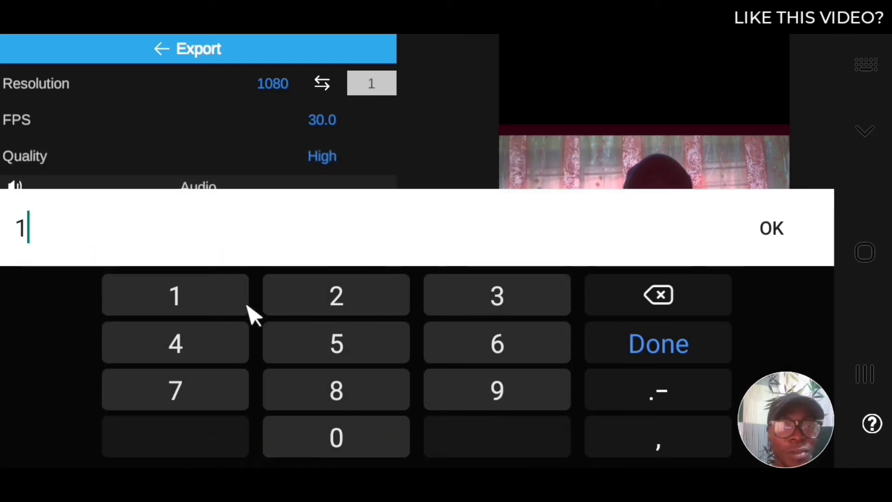
pyautogui.click(502, 401)
pyautogui.click(345, 306)
pyautogui.click(328, 437)
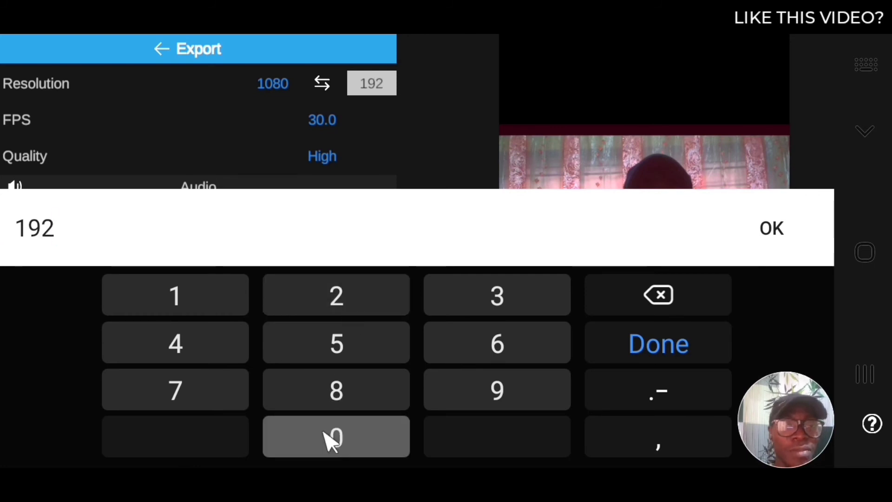
pyautogui.click(663, 353)
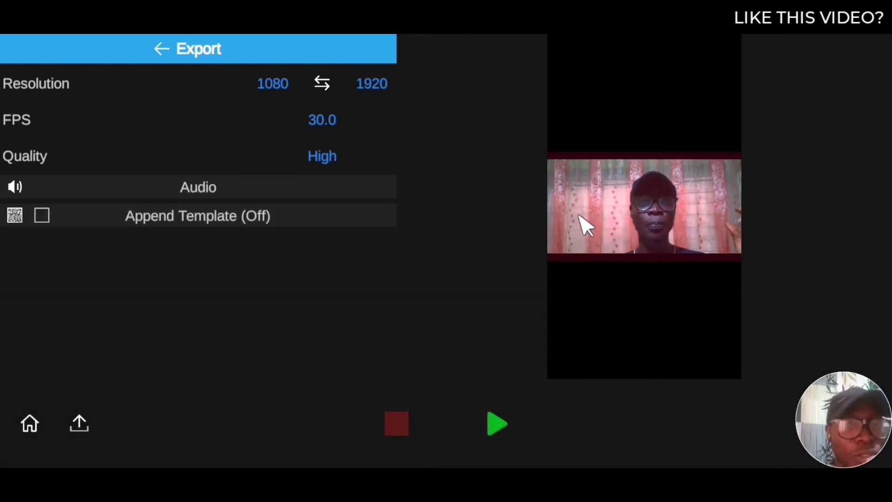
# Start rendering the 1080×1920, 30 fps, High quality export
pyautogui.click(324, 156)
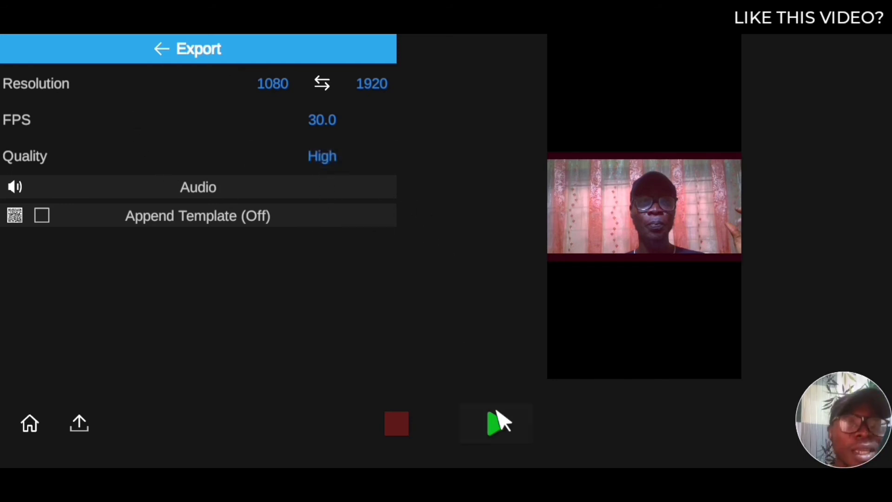